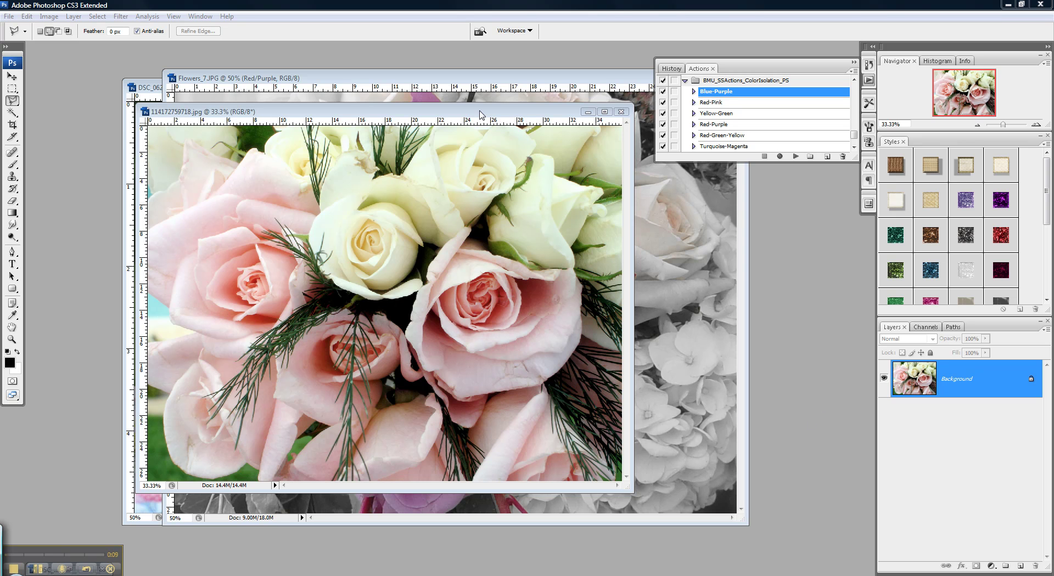
Step: Run the Blue-Purple isolation action on the rose bouquet, adding a grey Purple/Blue layer
left_click_drag(479, 115, 502, 114)
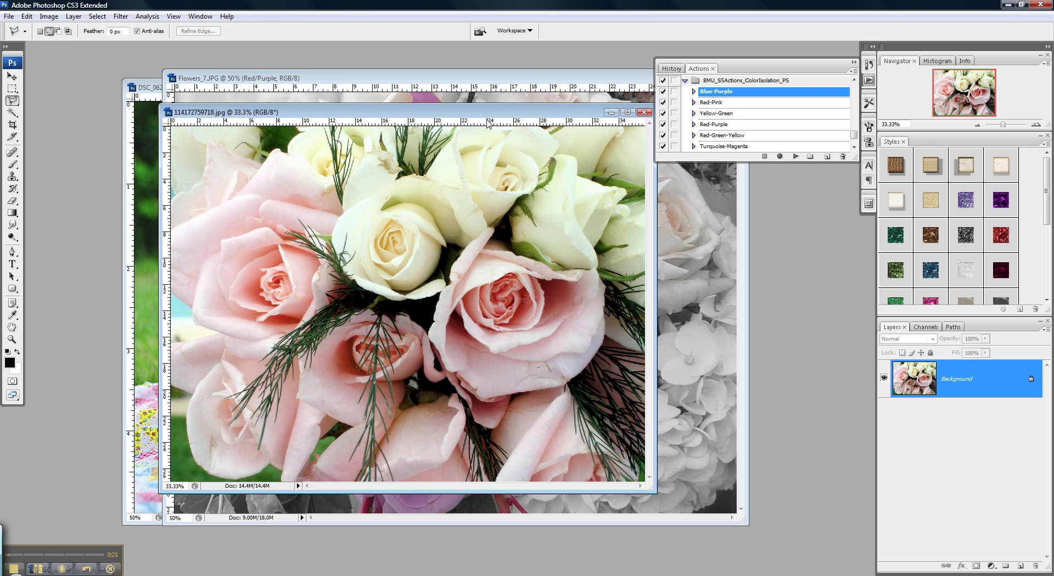
mouse_move(471, 115)
left_mouse_down()
mouse_move(485, 92)
mouse_move(485, 102)
left_mouse_up()
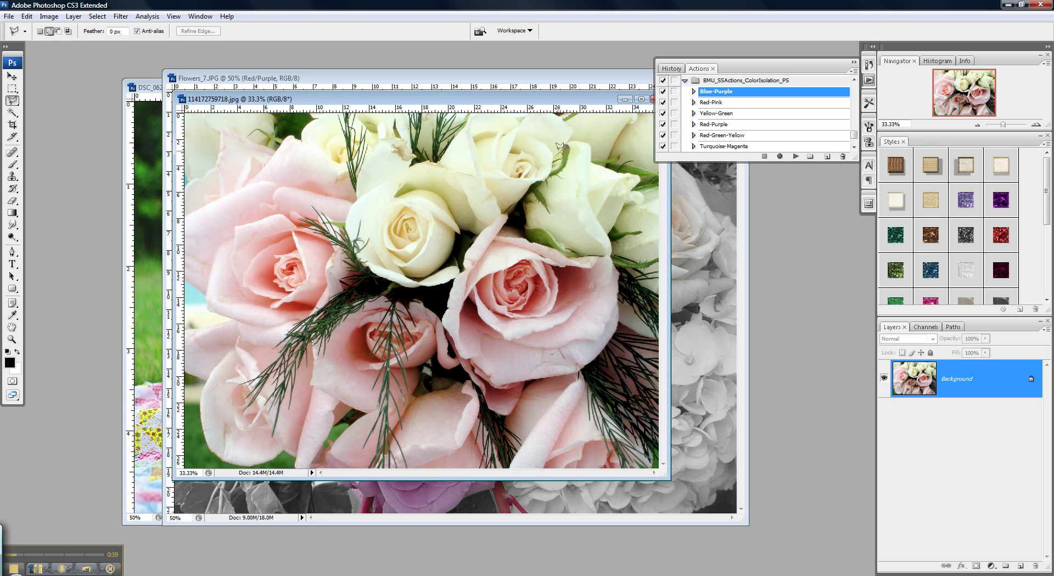
left_click(794, 157)
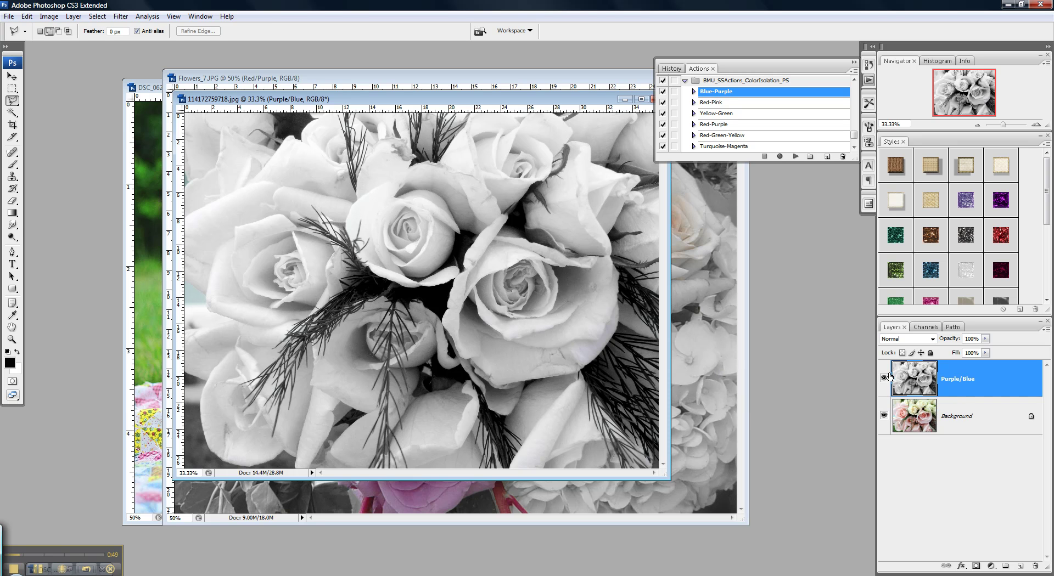
Step: Hide the Purple/Blue layer and apply the Red-Pink isolation action from Background
left_click(884, 378)
left_click(996, 422)
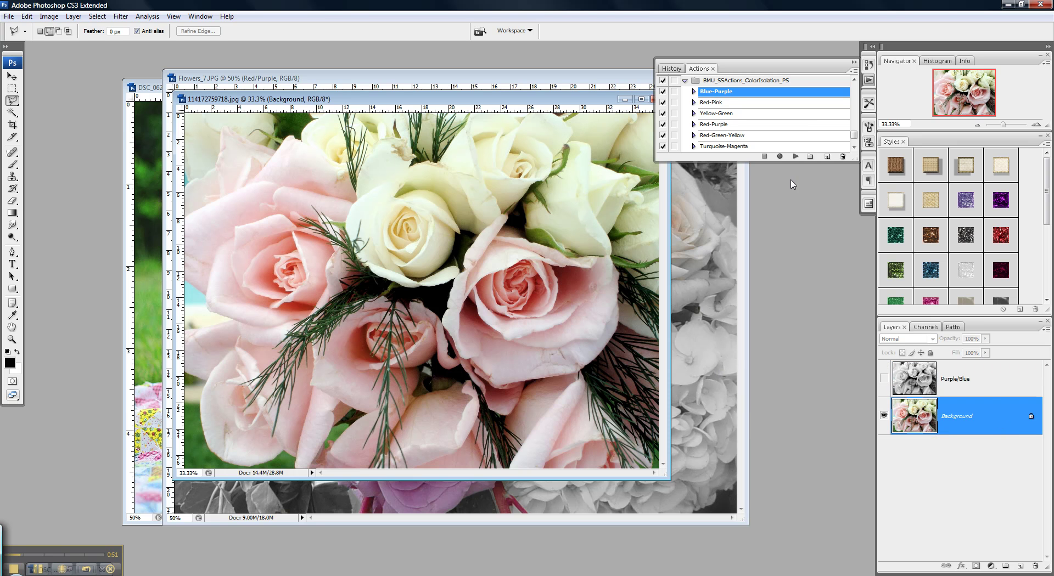
left_click(713, 102)
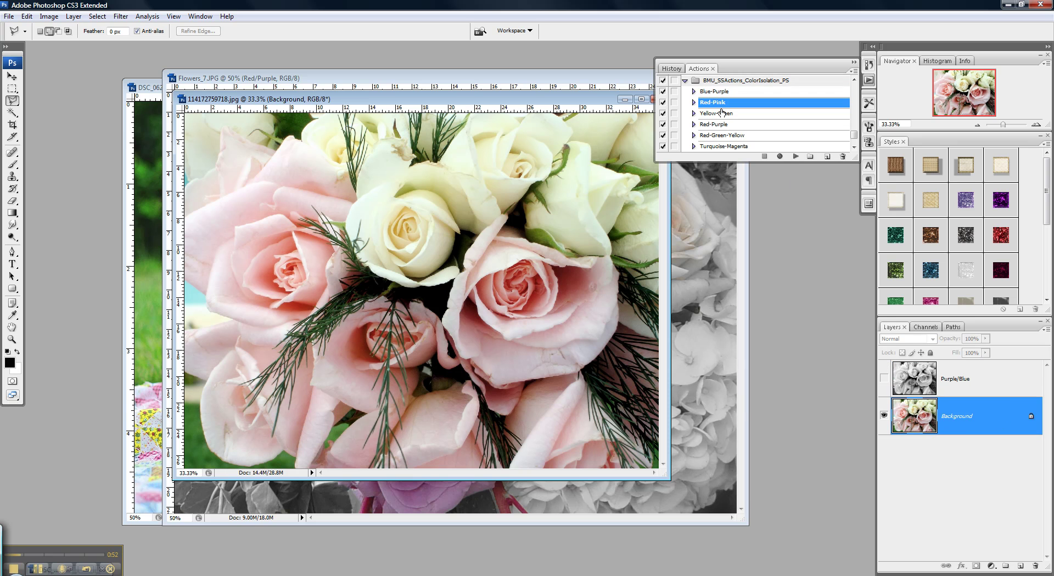
left_click(795, 157)
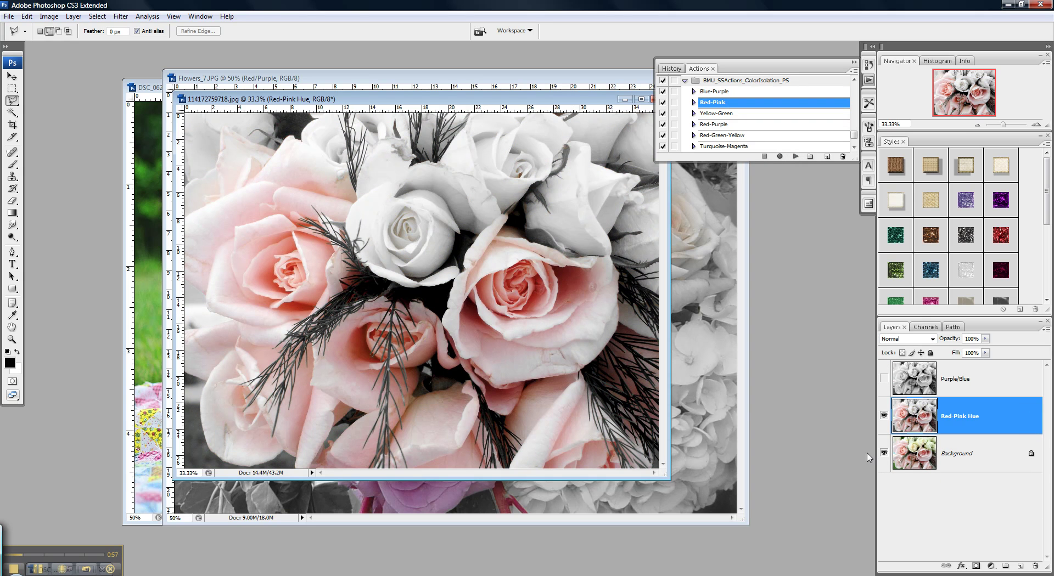
Step: Hide Red-Pink Hue and apply the Yellow-Green isolation from Background, moving the rose window aside
left_click(884, 416)
left_click(911, 444)
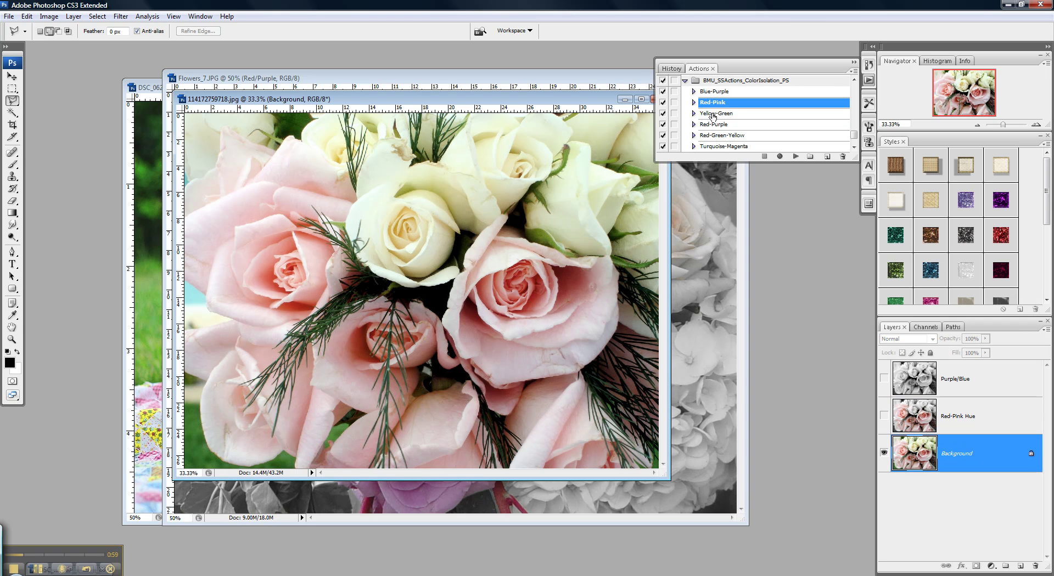
left_click(712, 114)
left_click(795, 157)
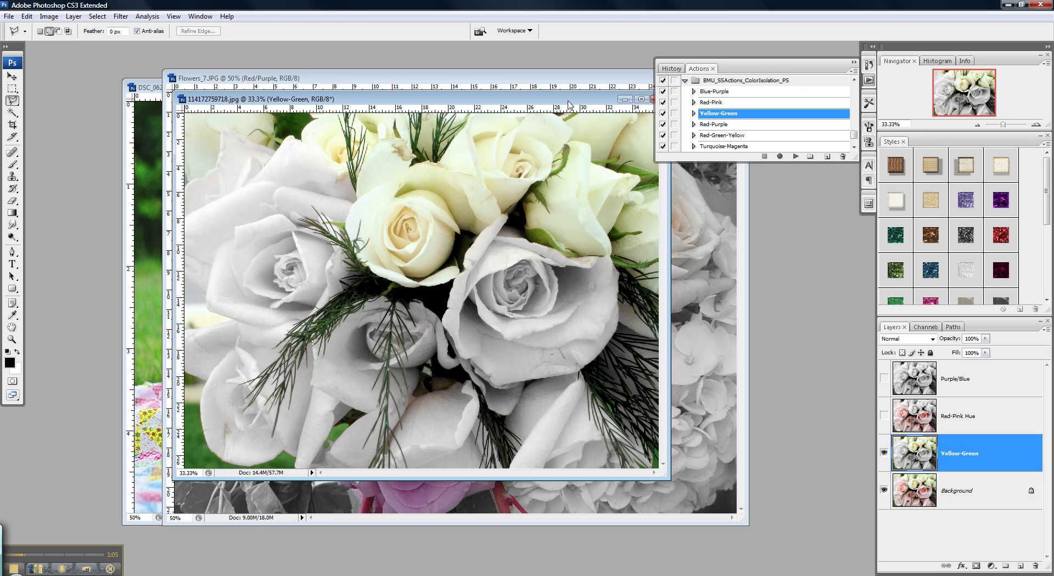
left_click_drag(569, 104, 11, 143)
Step: On the purple-rose photo, hide Red/Purple and apply the Blue-Purple isolation from Background
left_click(494, 81)
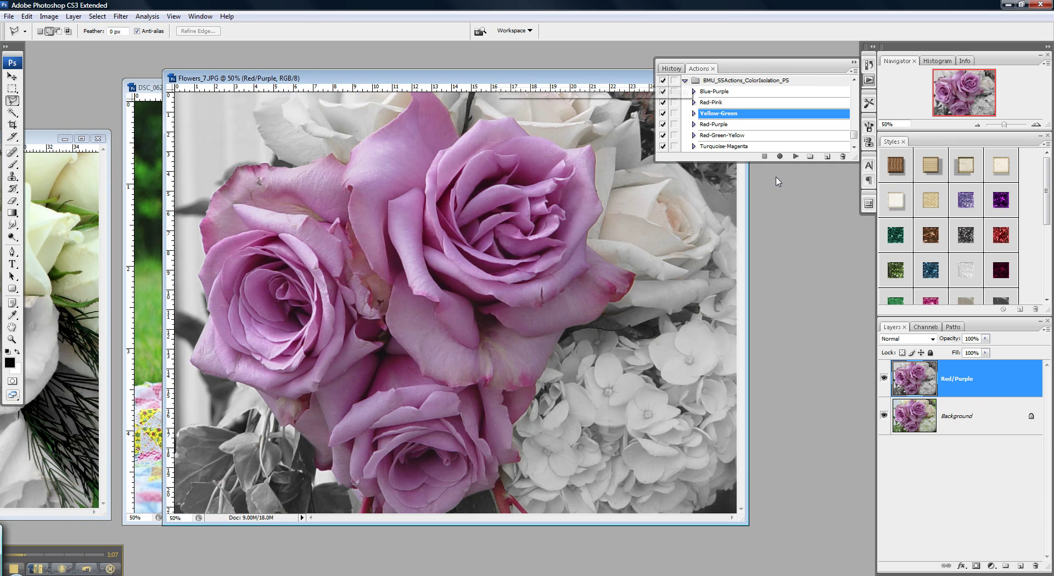
left_click(883, 378)
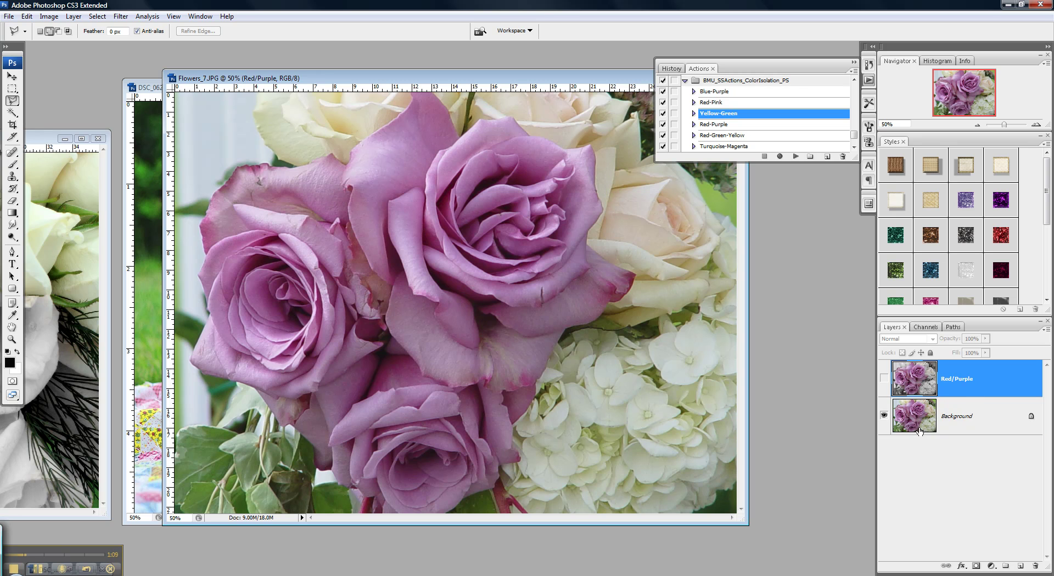
left_click(924, 422)
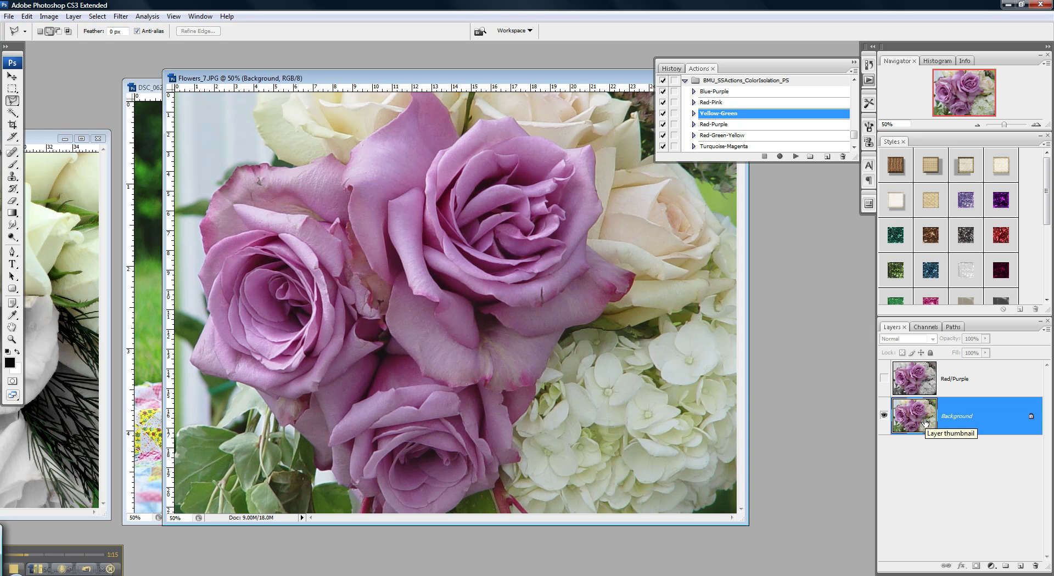
left_click(706, 92)
left_click(794, 157)
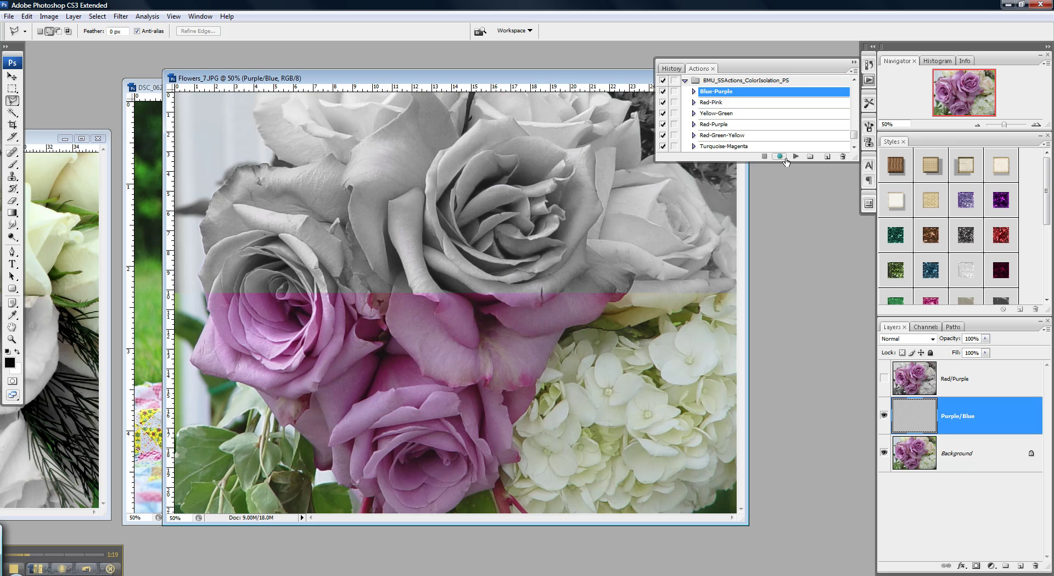
Step: Hide Purple/Blue and apply the Red-Purple isolation so only the purple roses stay coloured
left_click(884, 415)
left_click(918, 453)
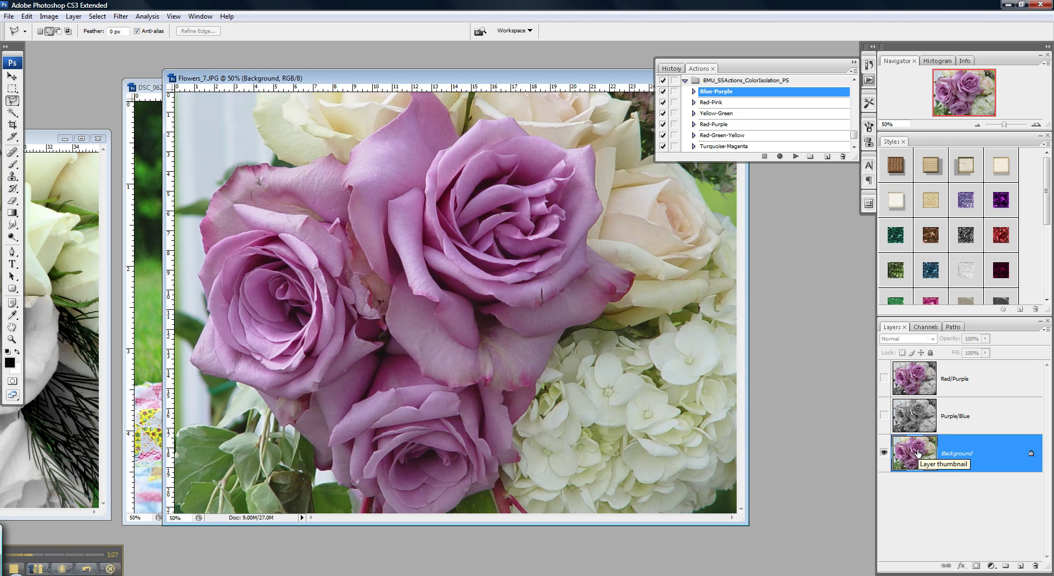
left_click(714, 127)
left_click(795, 157)
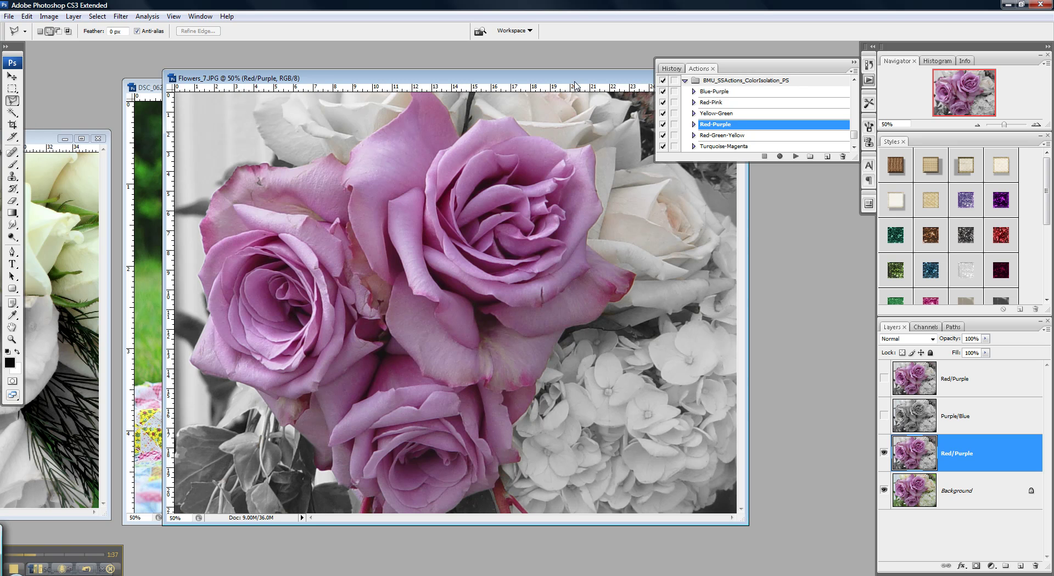
key("ctrl+Tab")
Step: On the watermelon photo, toggle the Turquoise/Magenta, Red-Green-Yellow and Red/Purple layers to compare
left_click(480, 104)
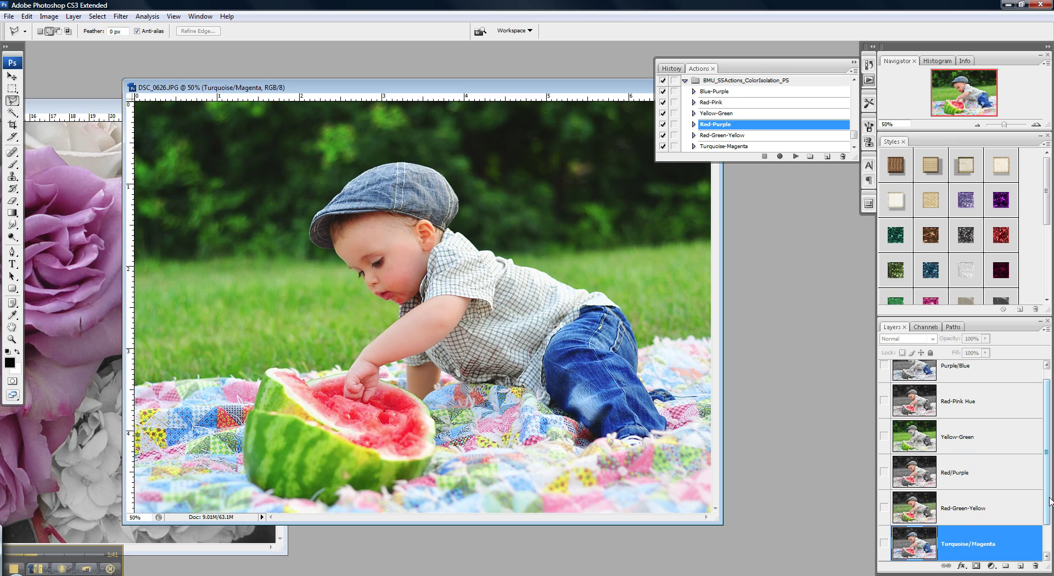
left_click_drag(1047, 502, 1048, 545)
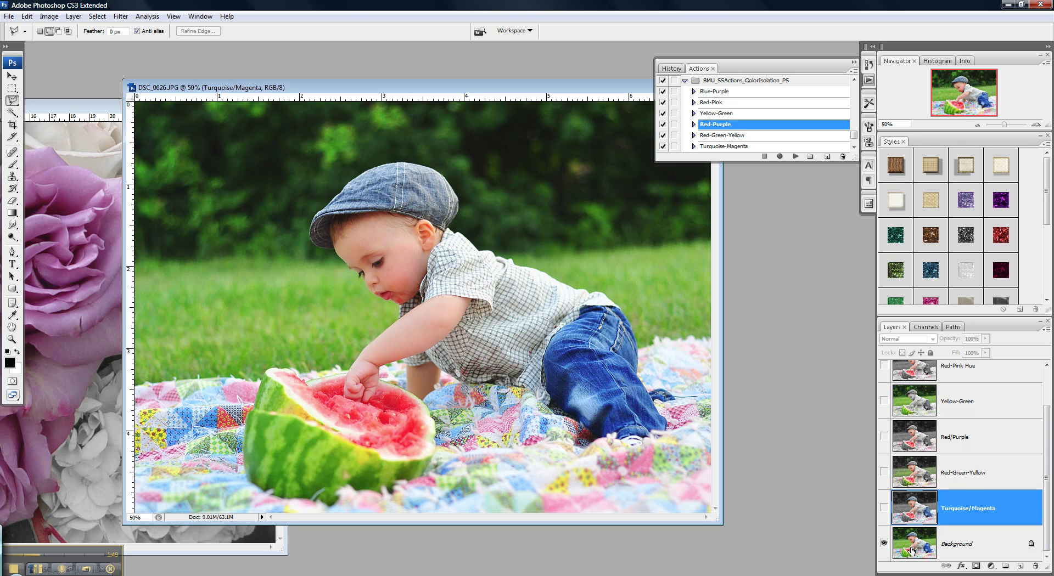
left_click(884, 507)
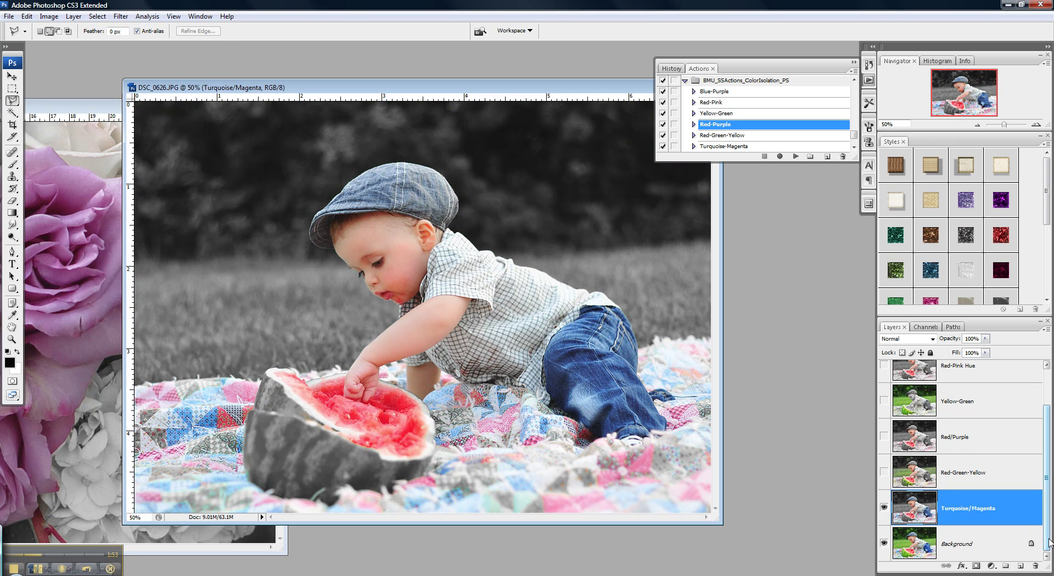
scroll(1049, 542, "up", 1)
left_click(883, 478)
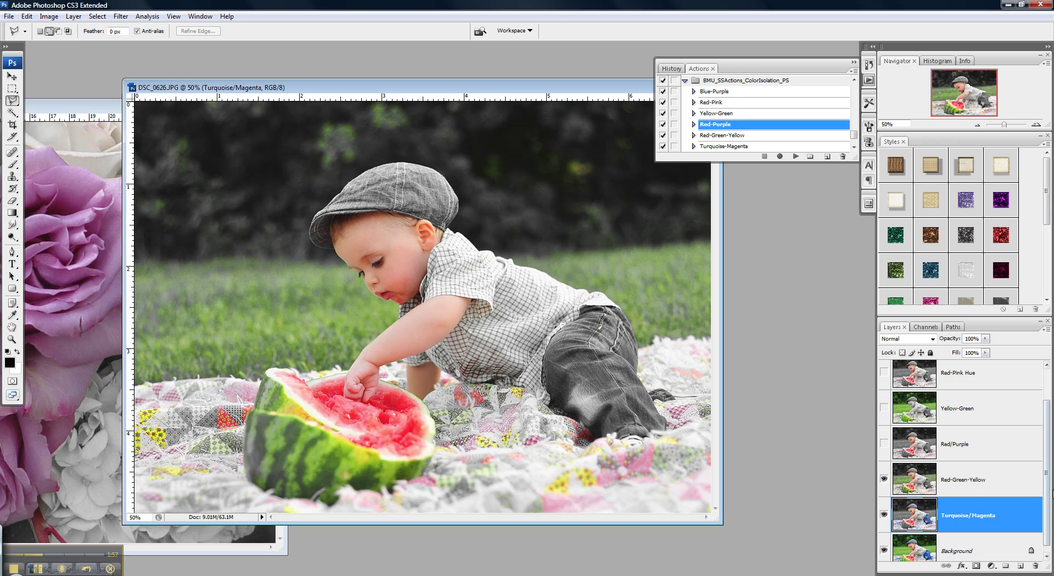
left_click(884, 443)
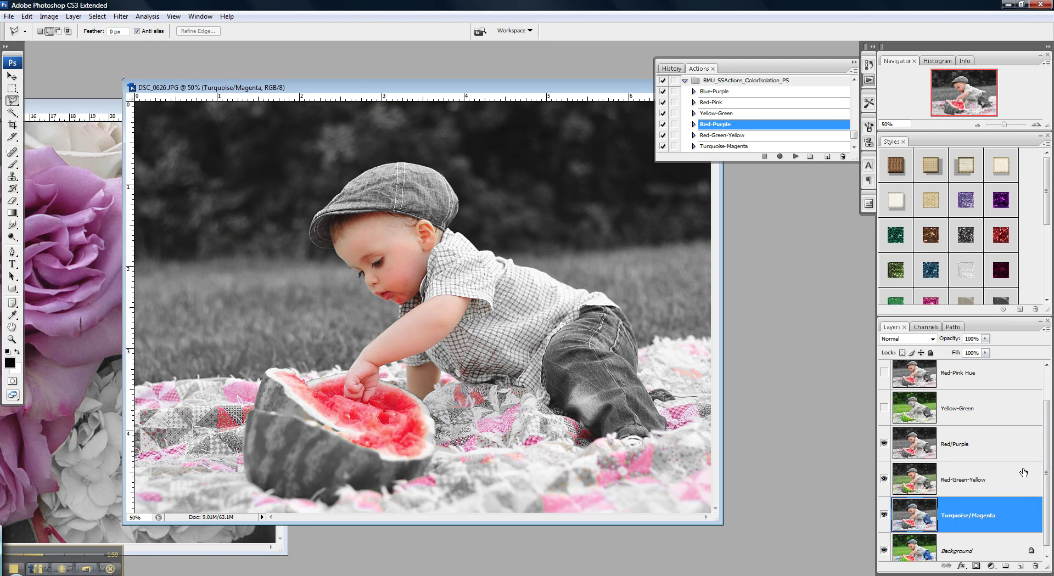
scroll(1050, 472, "up", 2)
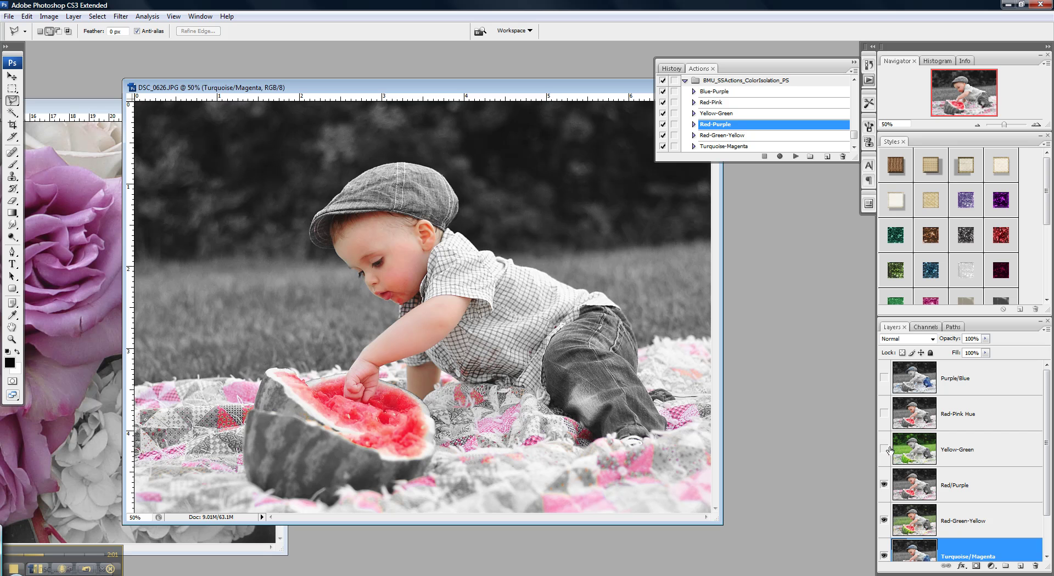
Step: Compare the Yellow-Green, Red-Pink Hue and Purple/Blue versions, leaving only Yellow-Green visible and active
left_click(883, 450)
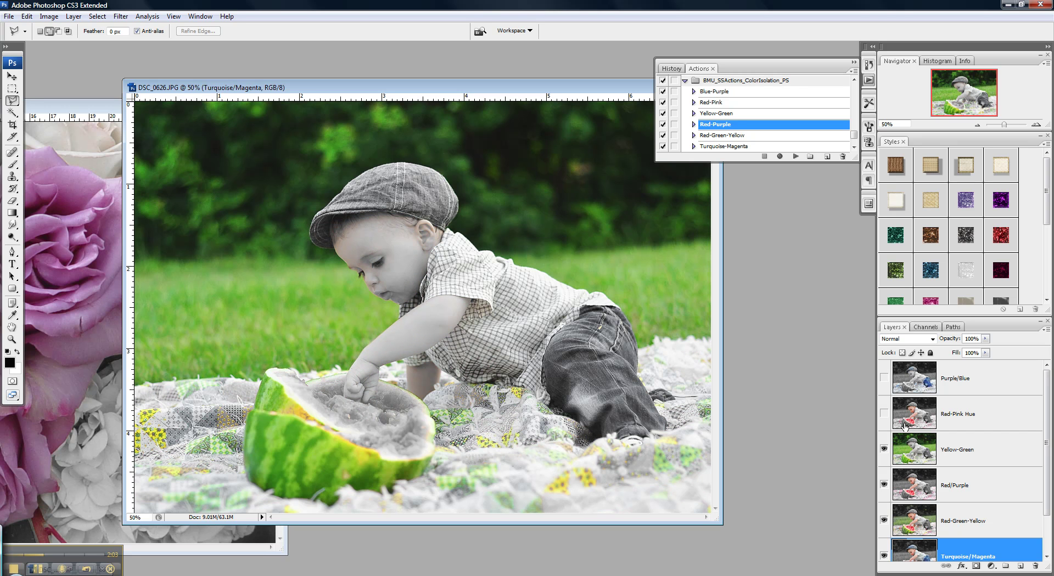
left_click(884, 414)
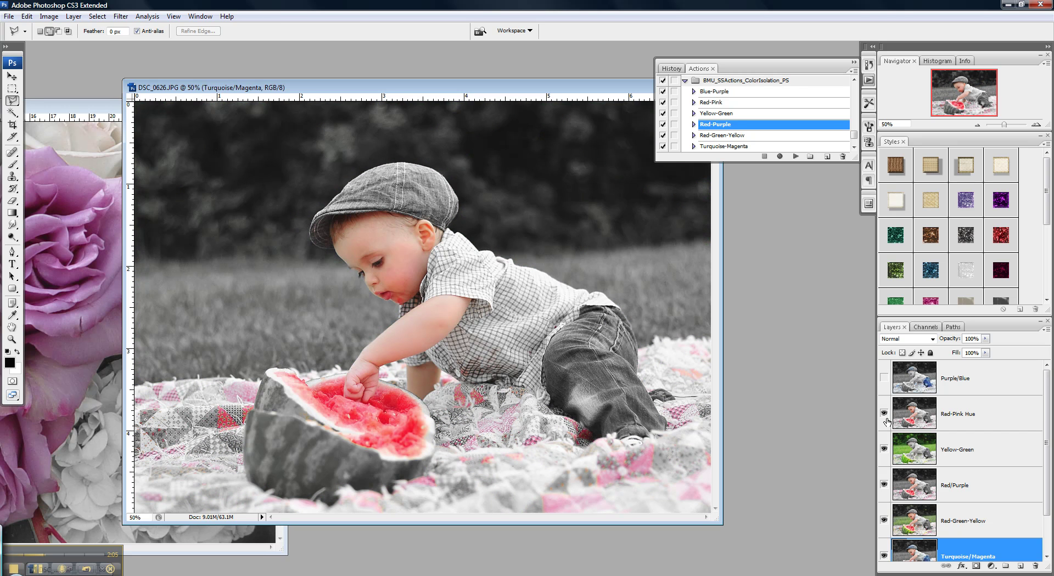
left_click(884, 378)
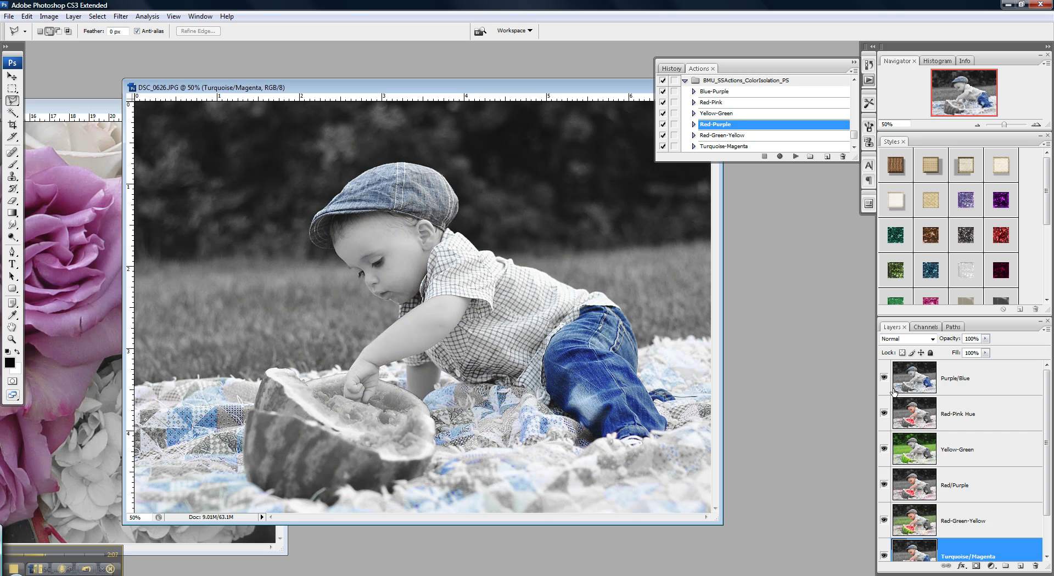
left_click(884, 378)
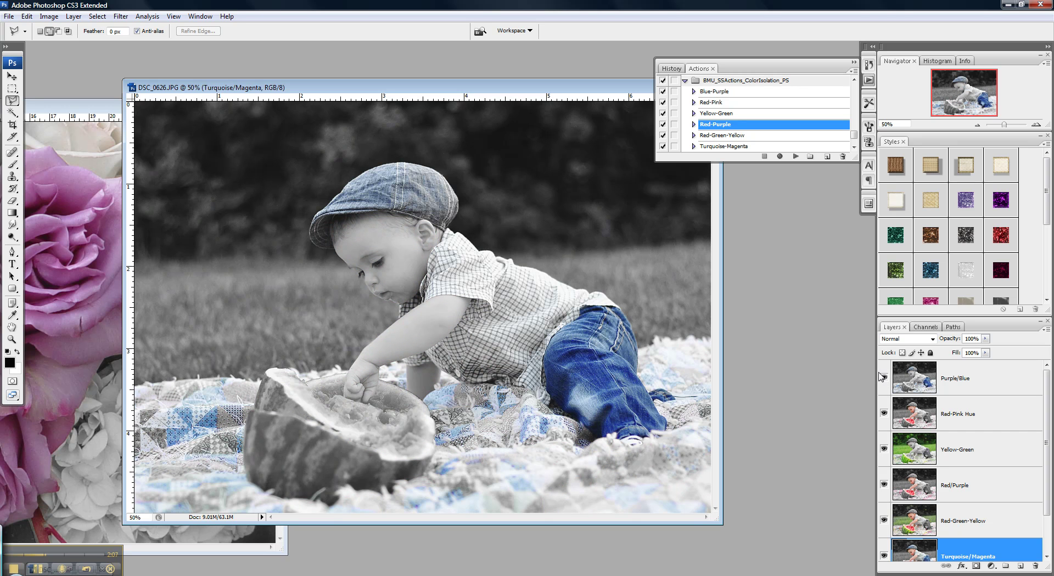
left_click(884, 414)
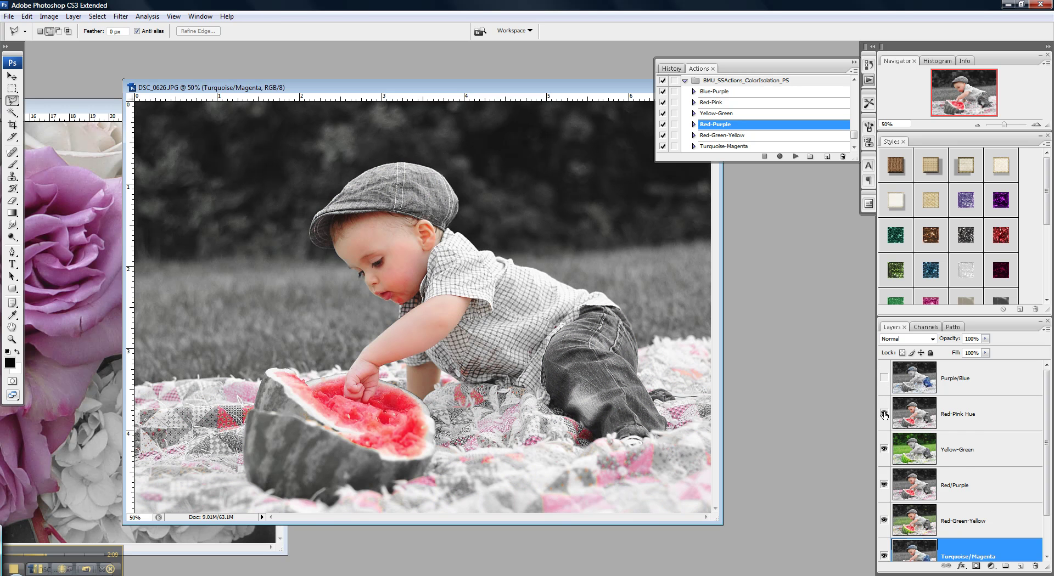
left_click(968, 461)
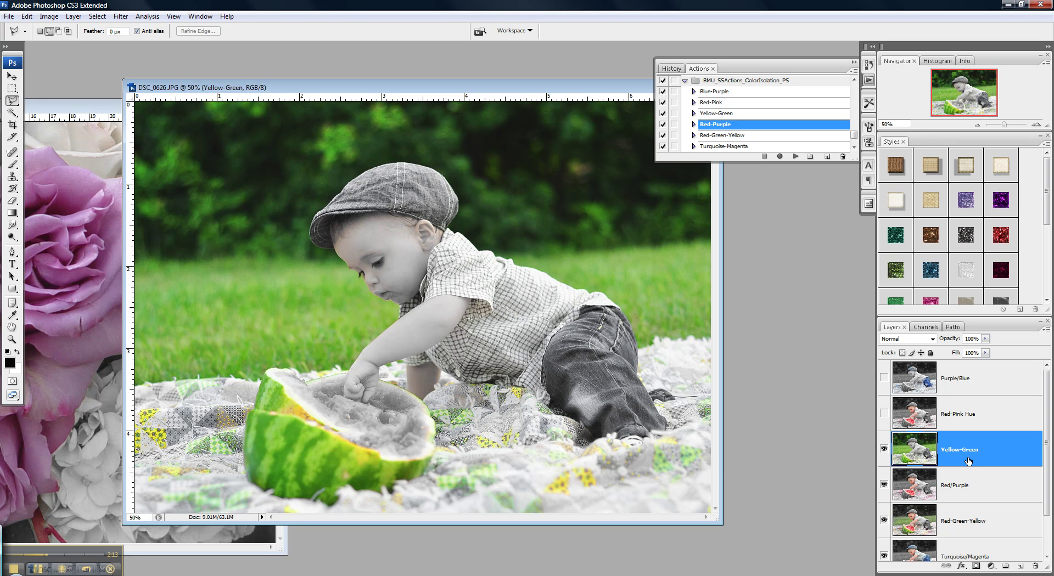
Step: Zoom the boy's photo to 66.67% via the Navigator and nudge the window right
left_click(1035, 125)
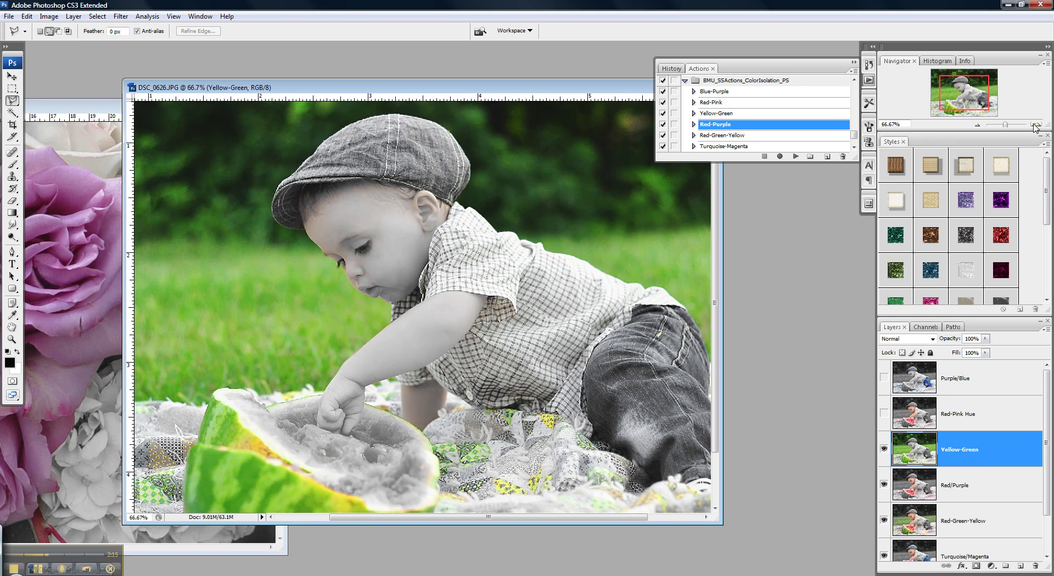
left_click_drag(505, 88, 513, 88)
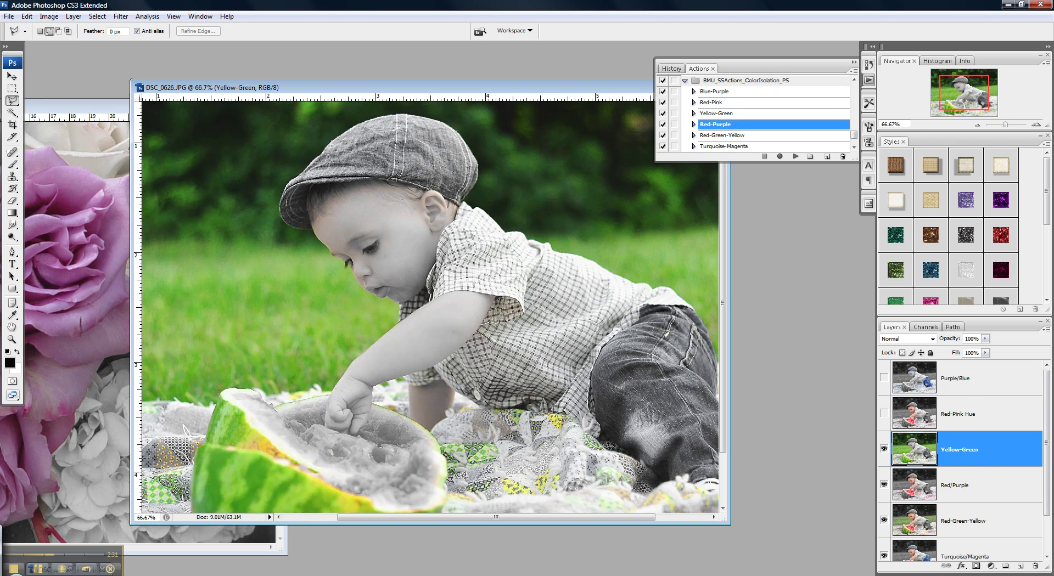
Step: Add a new empty Layer 1 above Yellow-Green with Saturation blend mode
left_click(1021, 569)
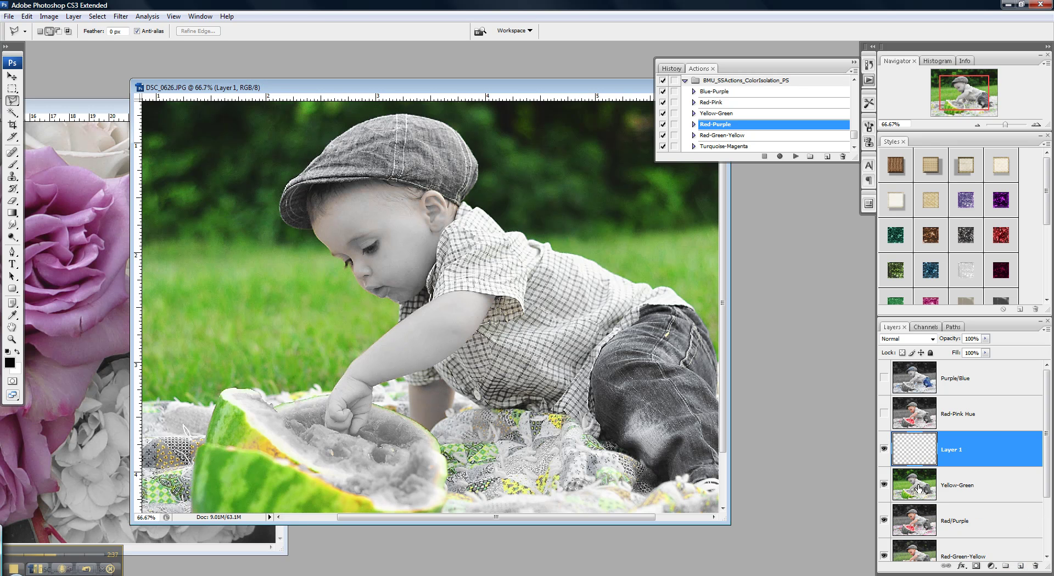
left_click(933, 340)
left_click(919, 320)
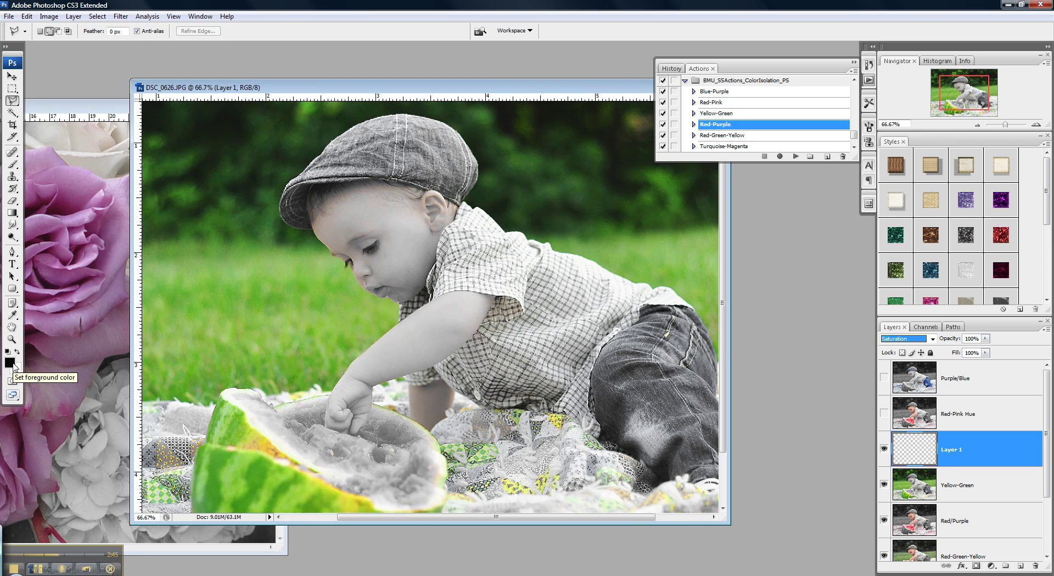
Step: Set the foreground colour to near-black and choose the Brush tool with the 100 px preset
left_click(10, 363)
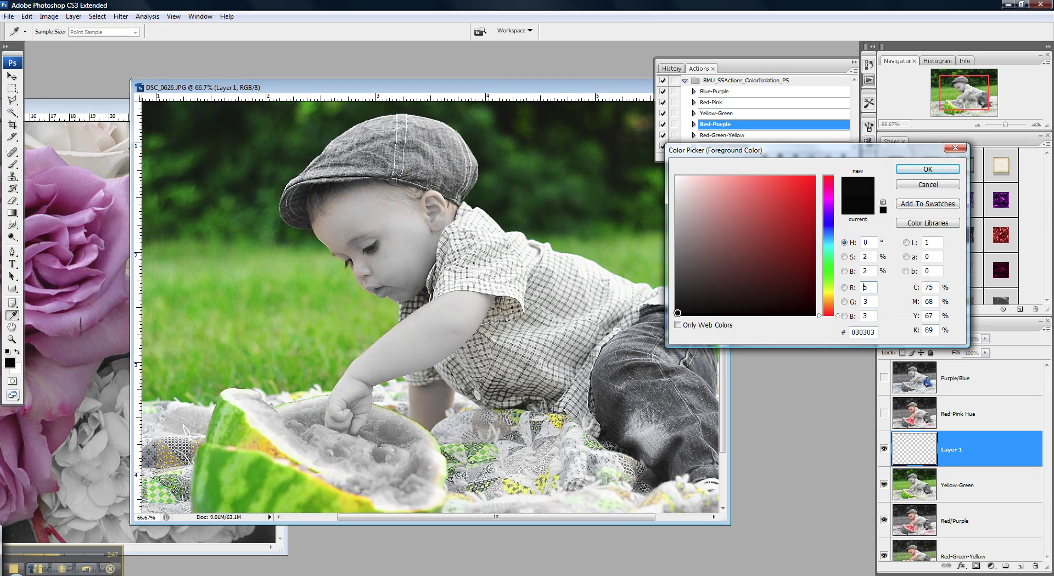
left_click(941, 170)
key("l")
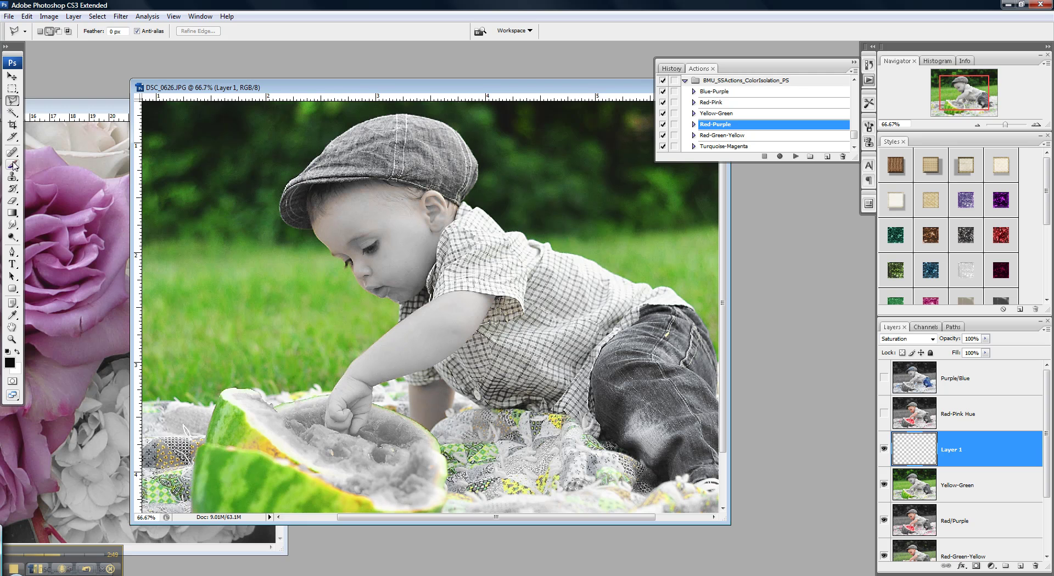
left_click(15, 166)
left_click(72, 31)
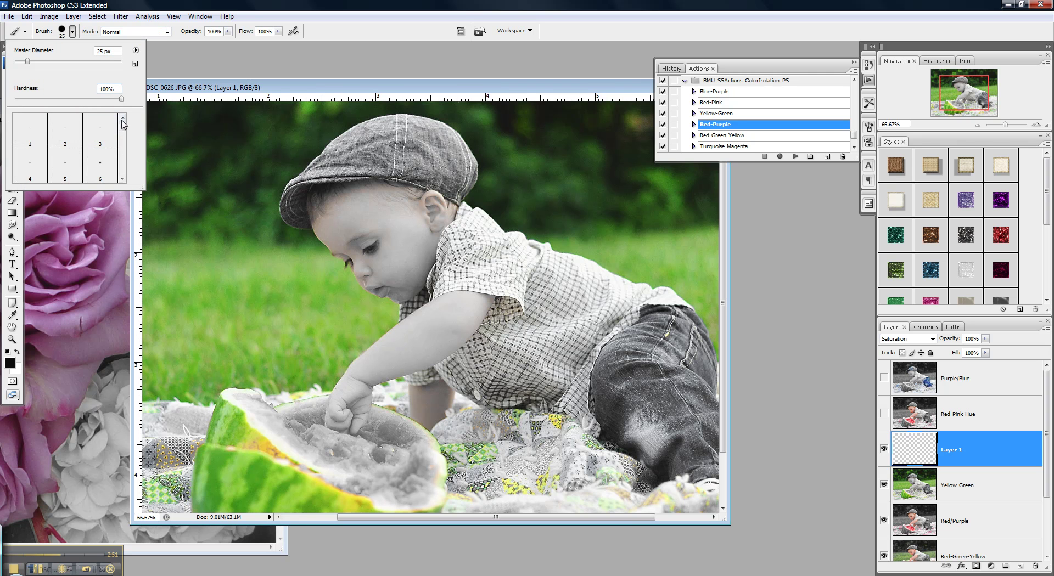
left_click_drag(123, 124, 125, 137)
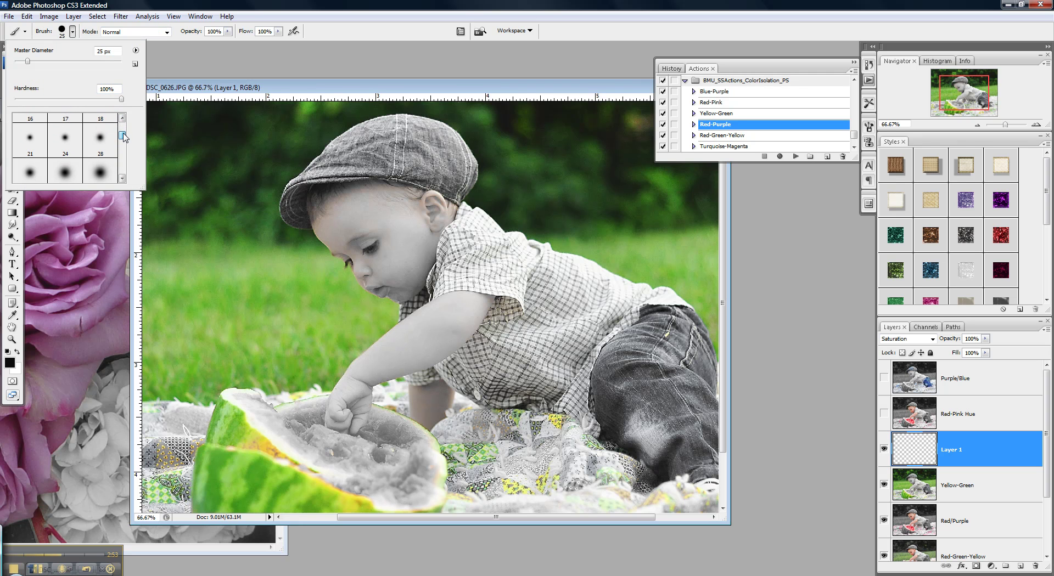
left_click_drag(124, 137, 124, 132)
double_click(94, 162)
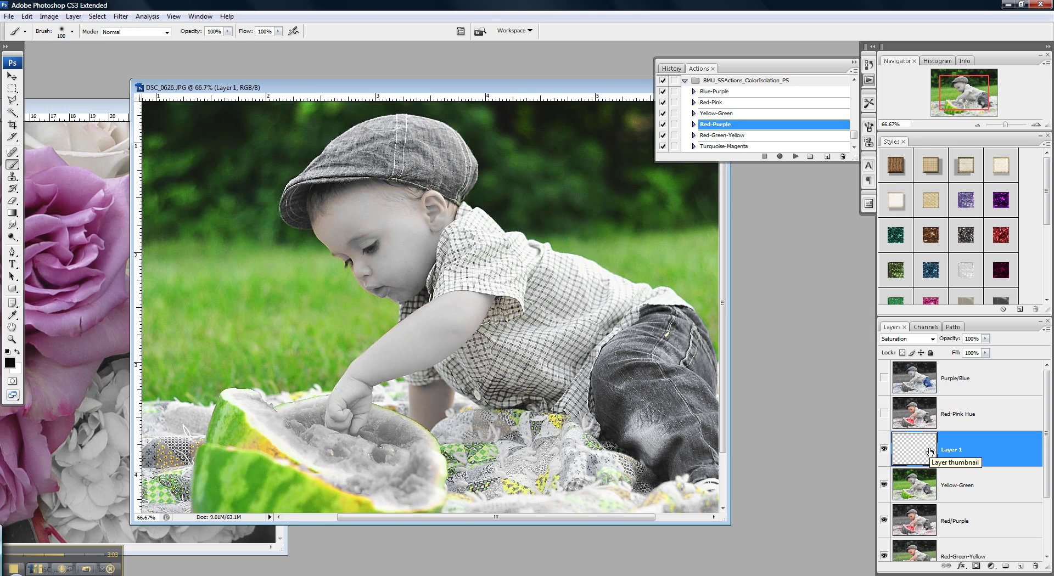
Step: Paint black over the boy's ear, temple and arm on Layer 1, then zoom out to 33.33%
left_click_drag(435, 215, 434, 212)
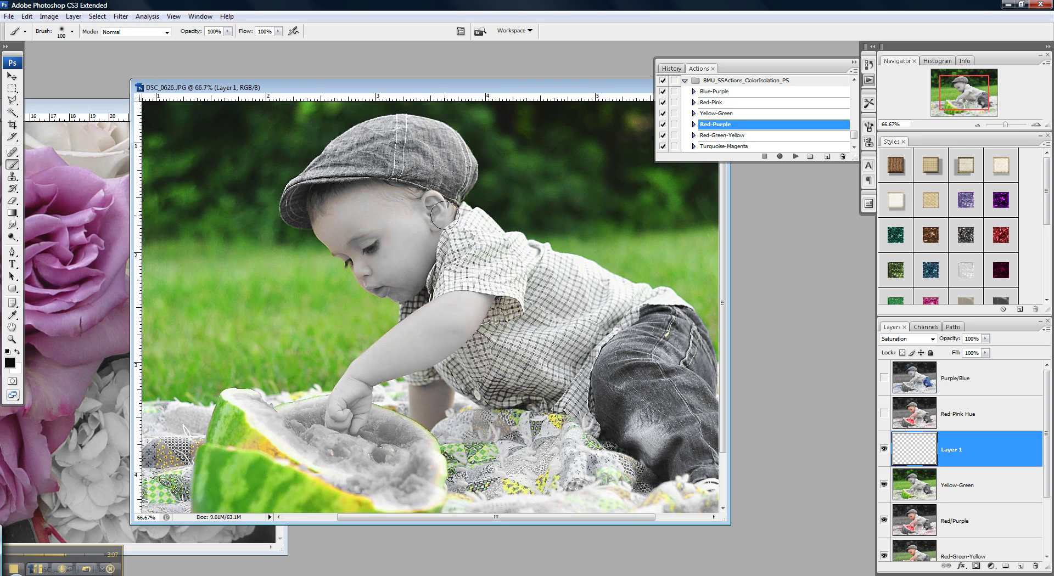
mouse_move(388, 202)
left_mouse_down()
mouse_move(326, 209)
mouse_move(379, 277)
mouse_move(349, 248)
left_mouse_up()
left_click_drag(473, 304, 433, 349)
left_click(977, 126)
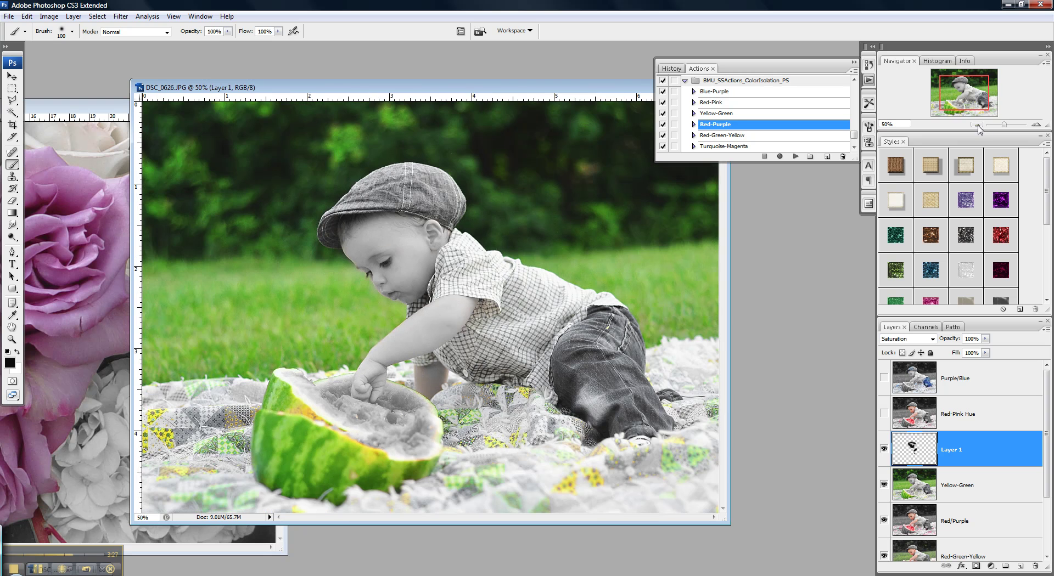
left_click(977, 126)
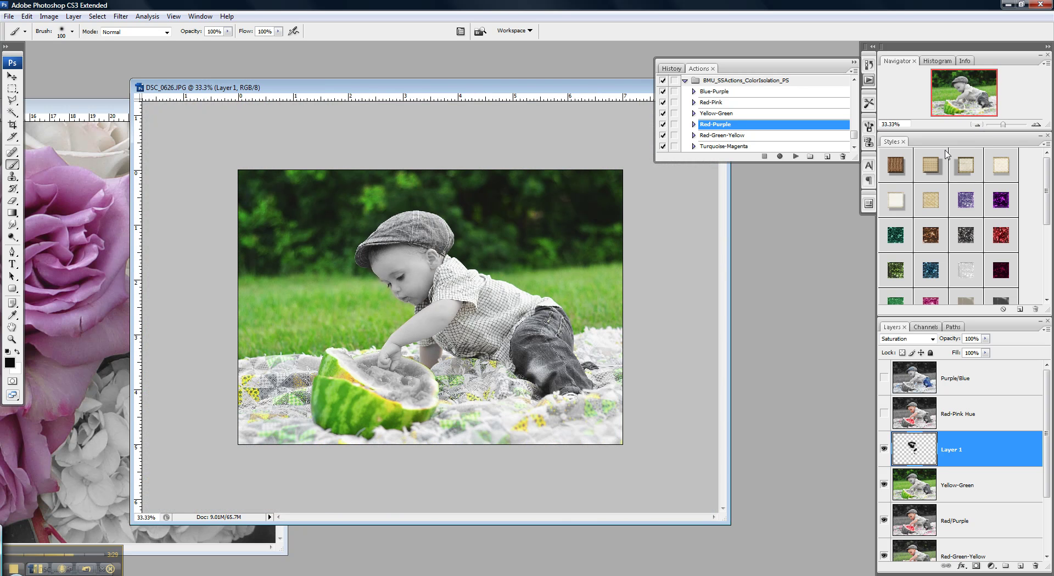